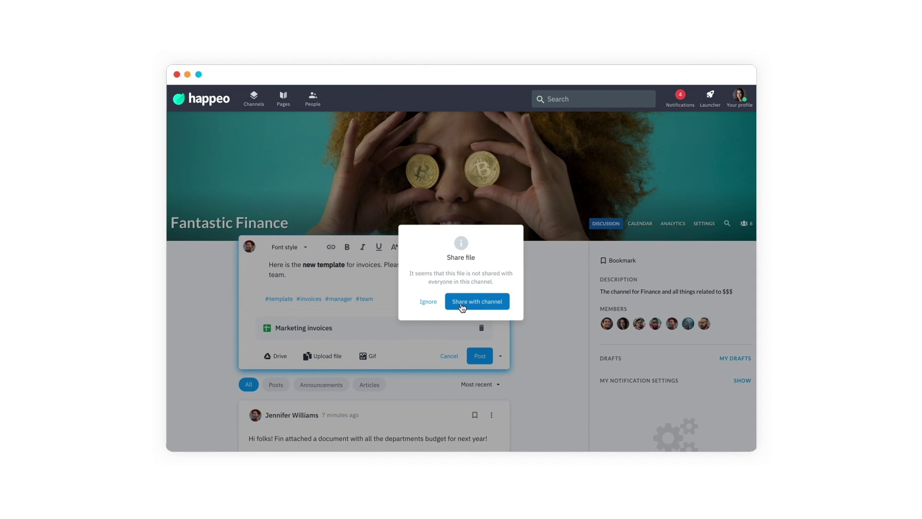
# Post to the Sales channel with the Finance are Fantastic folder attached from Shared Drives.
pyautogui.click(461, 303)
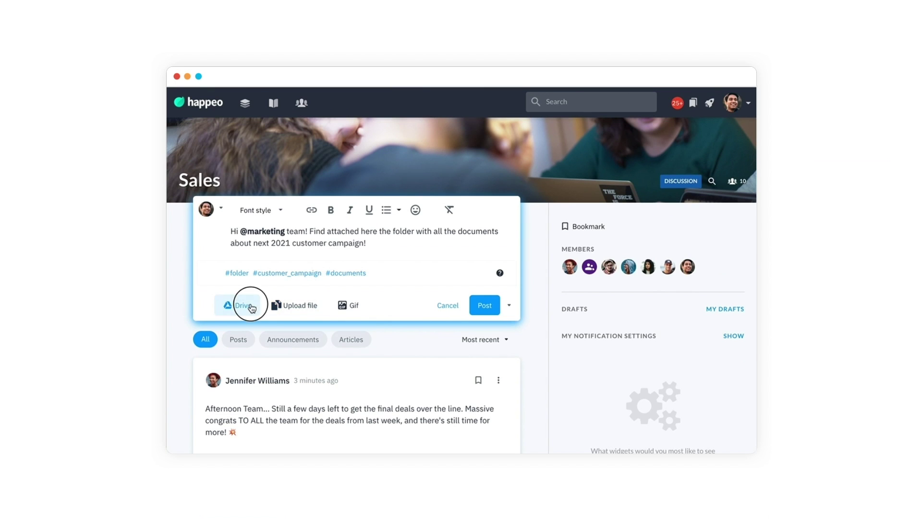
pyautogui.click(251, 308)
pyautogui.click(456, 181)
pyautogui.click(516, 371)
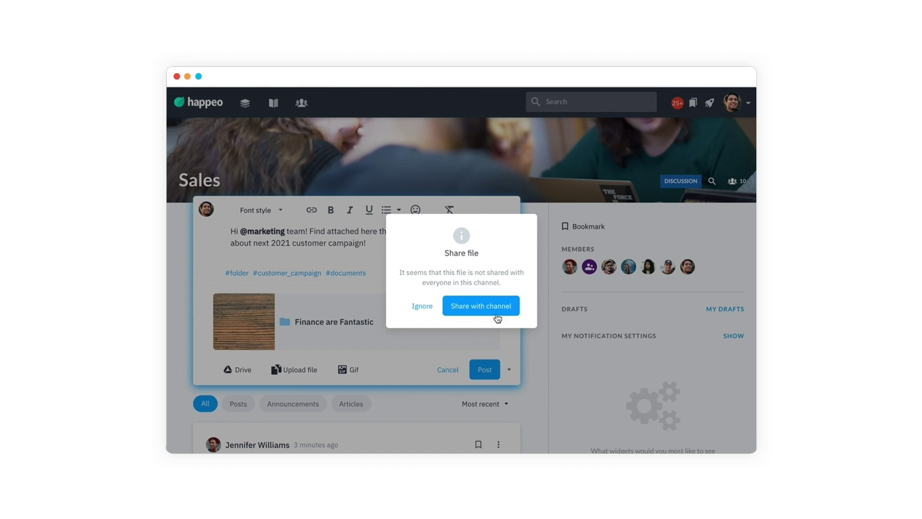
pyautogui.click(495, 313)
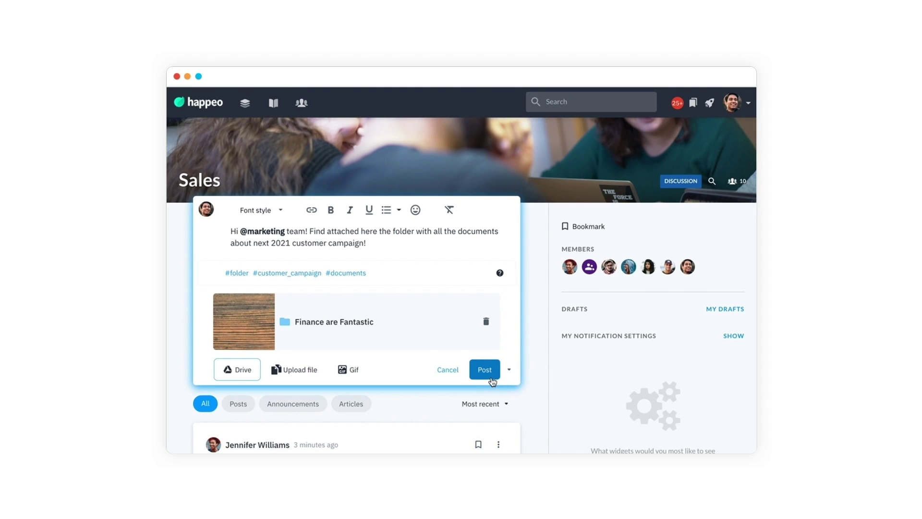
pyautogui.scroll(-3, 479, 366)
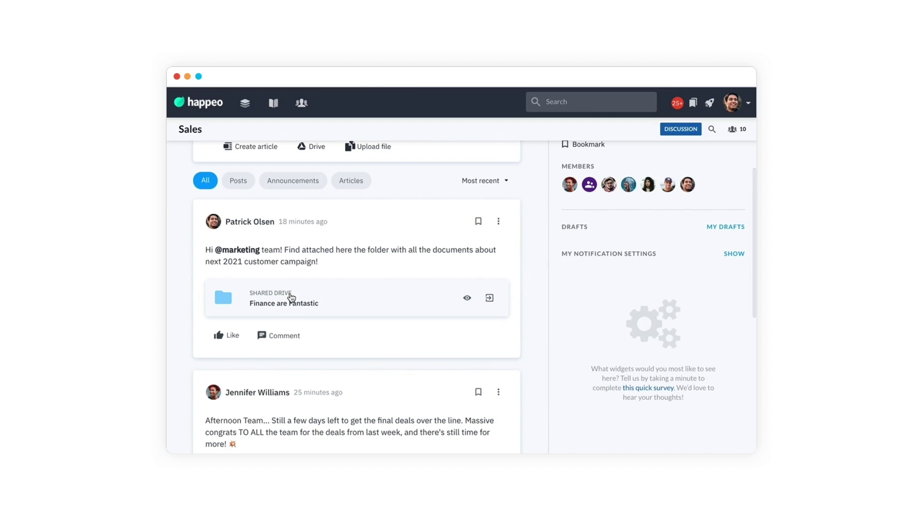
pyautogui.click(290, 302)
# Open the Company Summit 2021 slides and start editing the slide title text.
pyautogui.click(341, 224)
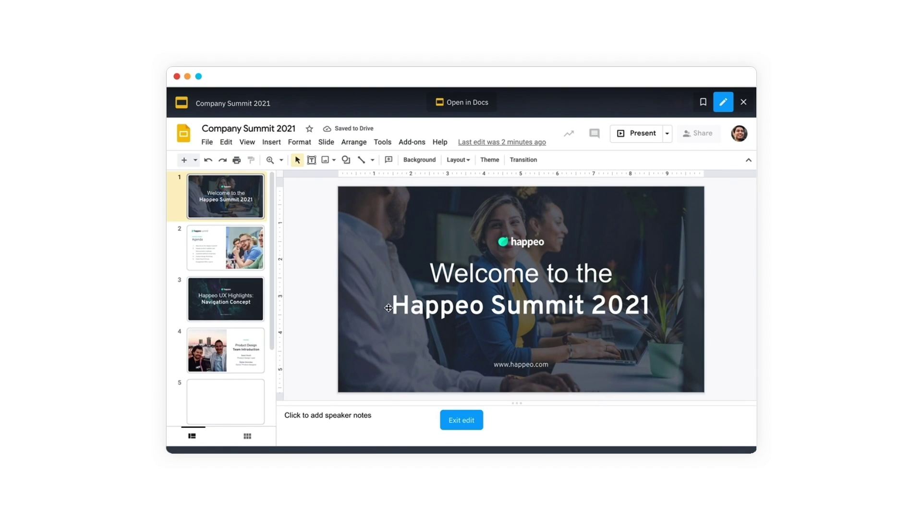
pyautogui.click(448, 276)
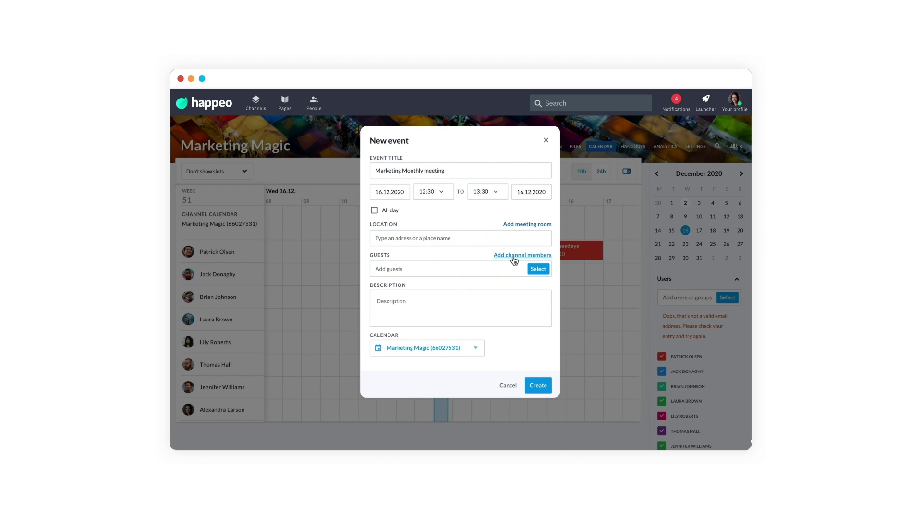
# Invite all Marketing Magic channel members and create the Marketing Monthly meeting event.
pyautogui.click(513, 258)
pyautogui.click(537, 436)
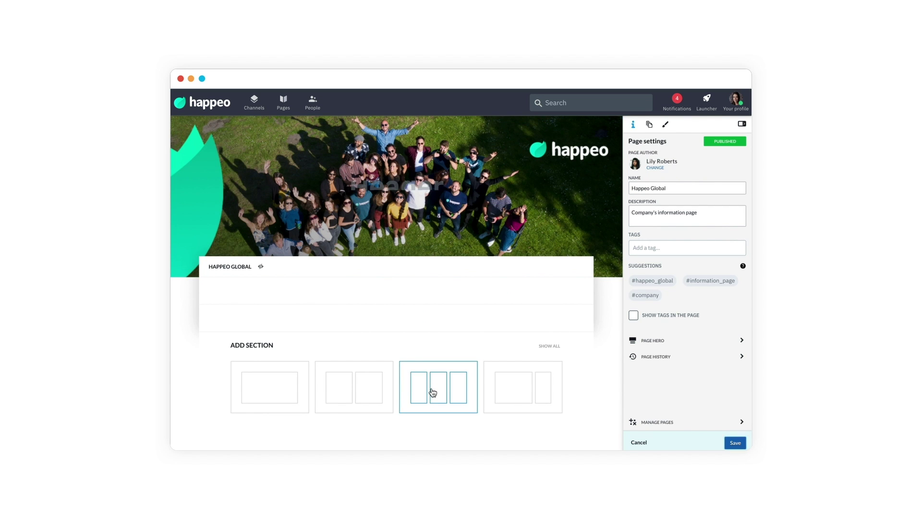
# Insert a three-column section with a Drive document widget and a Recent files widget.
pyautogui.click(433, 393)
pyautogui.scroll(-2, 318, 353)
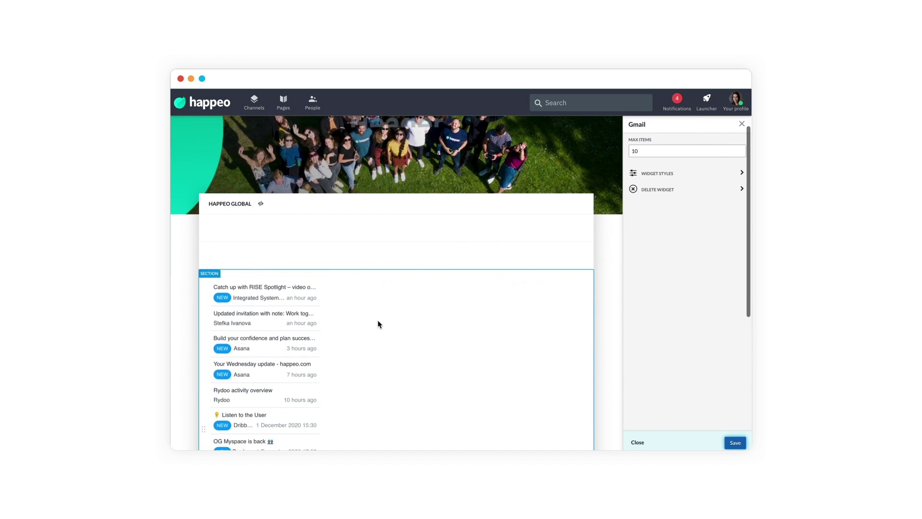
pyautogui.click(392, 286)
pyautogui.scroll(-1, 404, 350)
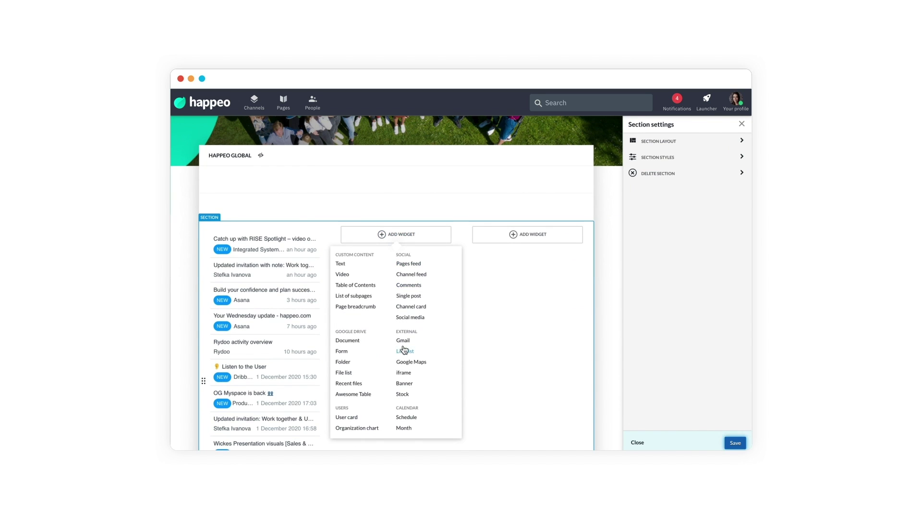
pyautogui.click(356, 342)
pyautogui.click(525, 238)
pyautogui.click(490, 387)
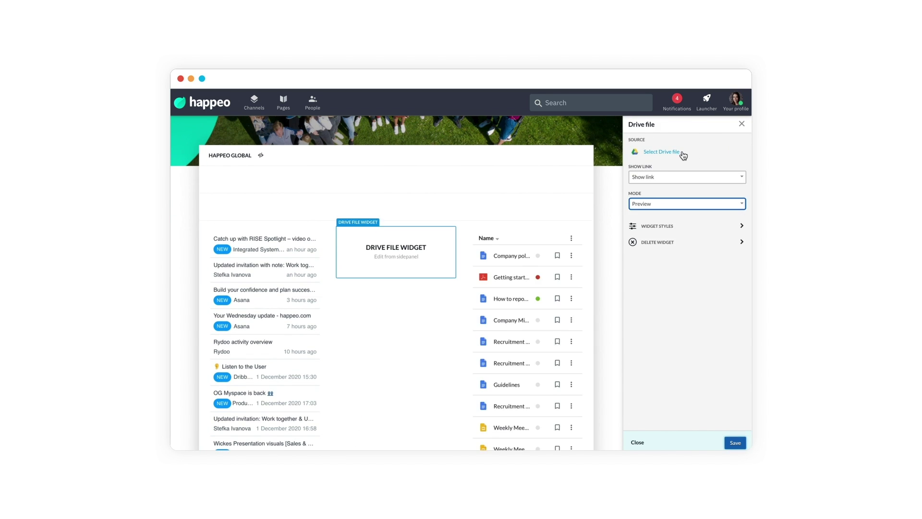
pyautogui.click(683, 152)
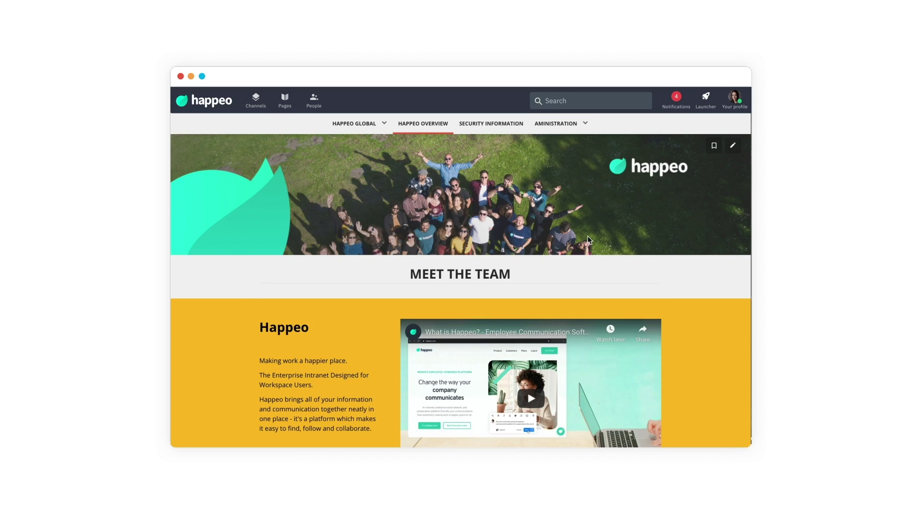
pyautogui.scroll(-1, 587, 240)
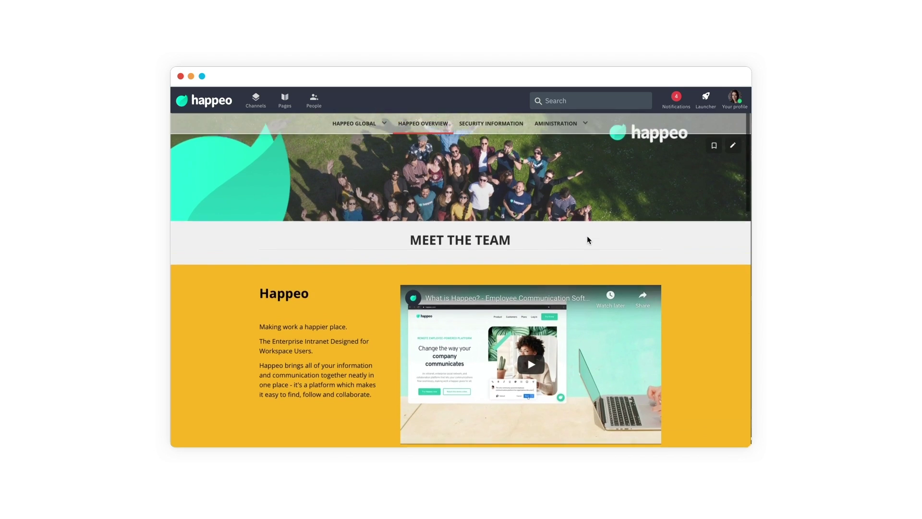
pyautogui.scroll(-3, 588, 240)
pyautogui.scroll(-1, 588, 239)
pyautogui.scroll(-2, 587, 240)
pyautogui.scroll(-2, 587, 240)
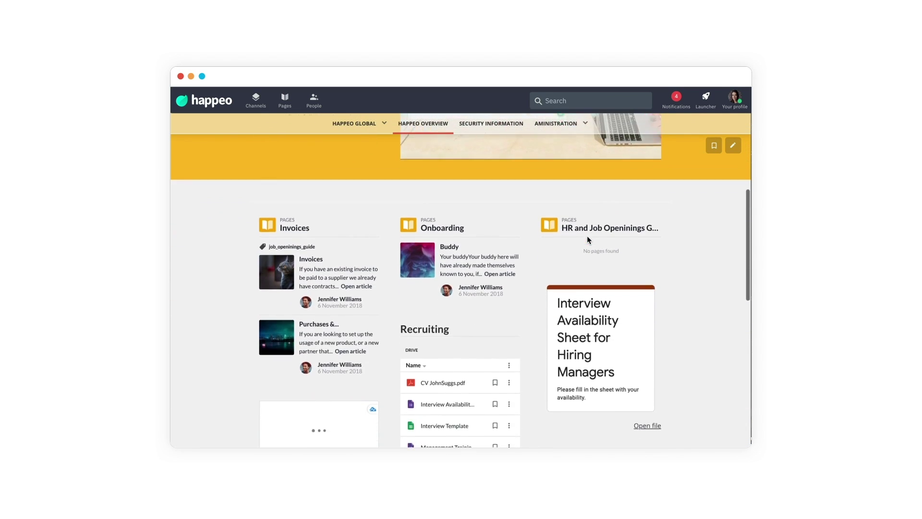
pyautogui.scroll(-1, 587, 240)
pyautogui.scroll(-3, 671, 294)
pyautogui.scroll(-1, 671, 294)
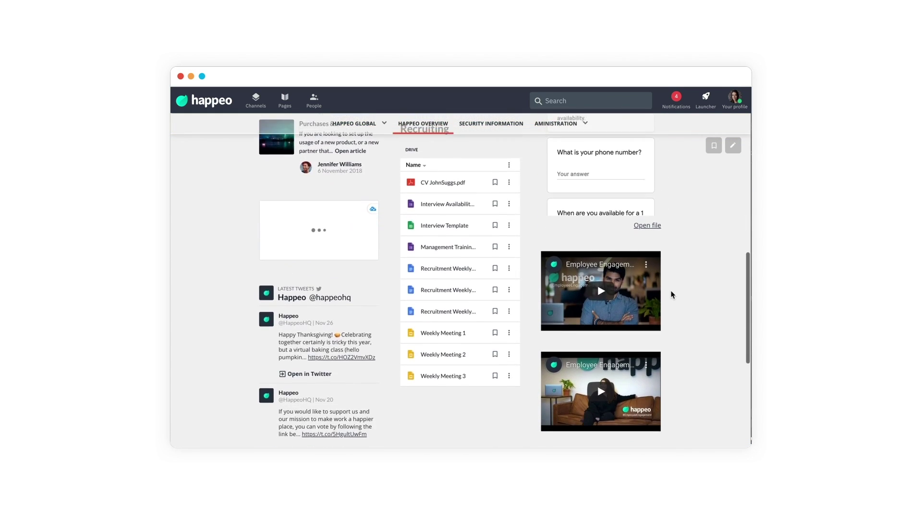
pyautogui.scroll(-2, 672, 294)
pyautogui.scroll(-1, 568, 178)
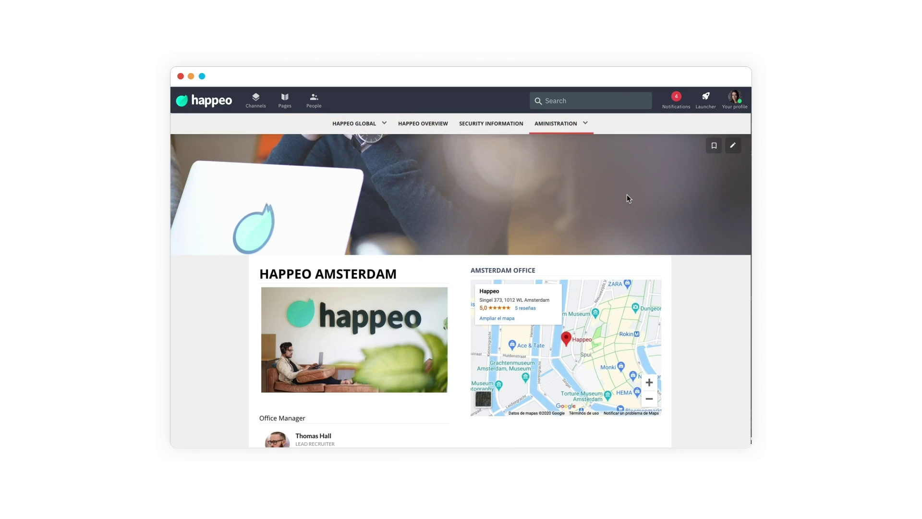
pyautogui.scroll(-1, 627, 194)
pyautogui.scroll(-1, 627, 194)
pyautogui.scroll(-1, 627, 194)
pyautogui.scroll(-1, 627, 196)
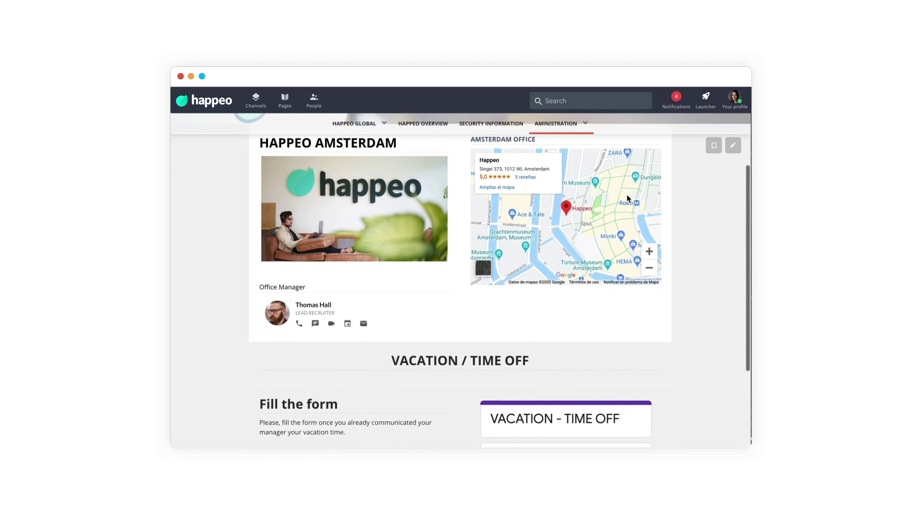
pyautogui.scroll(-1, 627, 195)
pyautogui.scroll(-2, 627, 195)
pyautogui.scroll(-1, 626, 204)
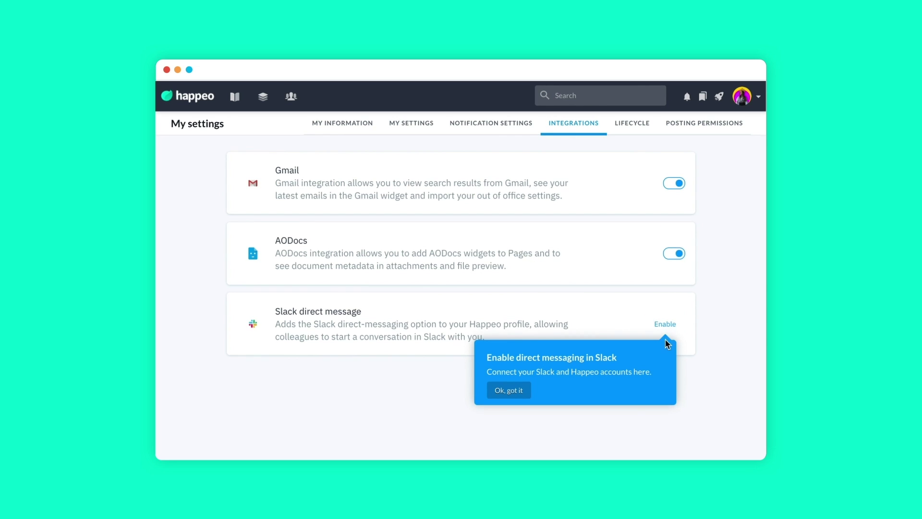
pyautogui.click(307, 145)
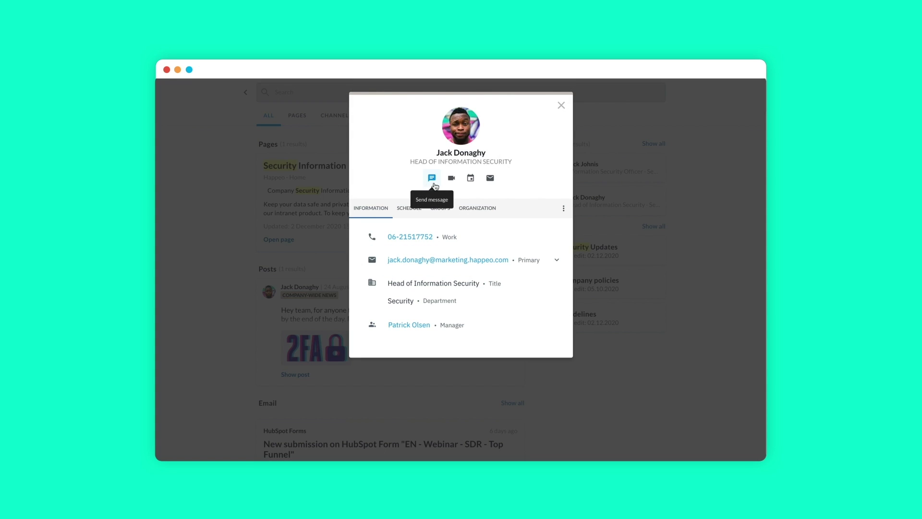